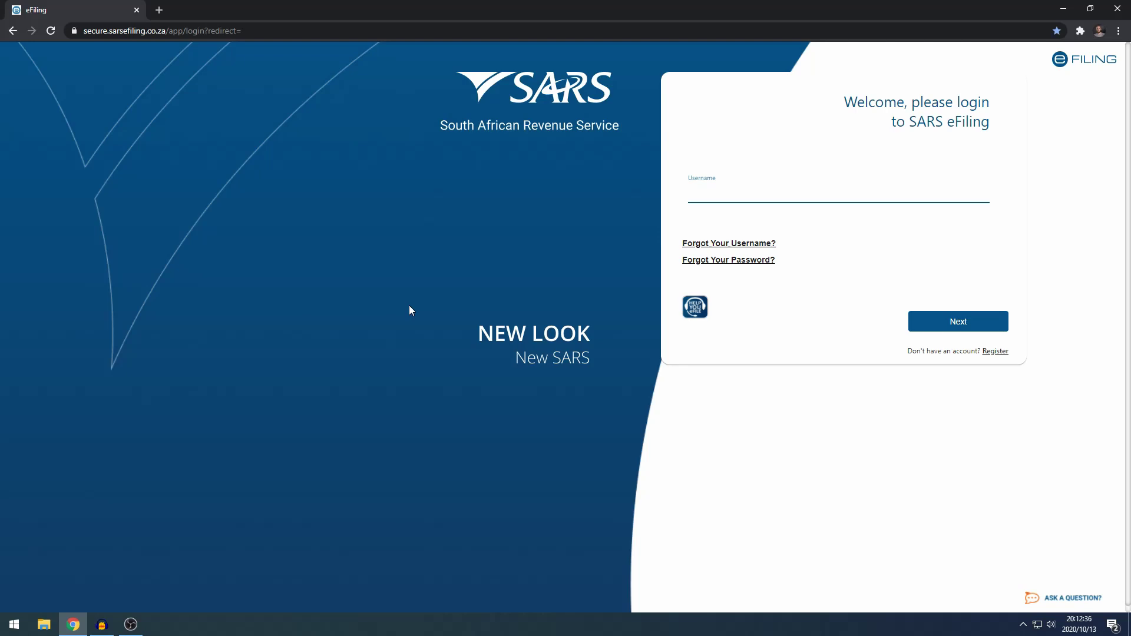
# Log in to SARS eFiling with the account username to reach the ITR12 dashboard.
pyautogui.click(695, 192)
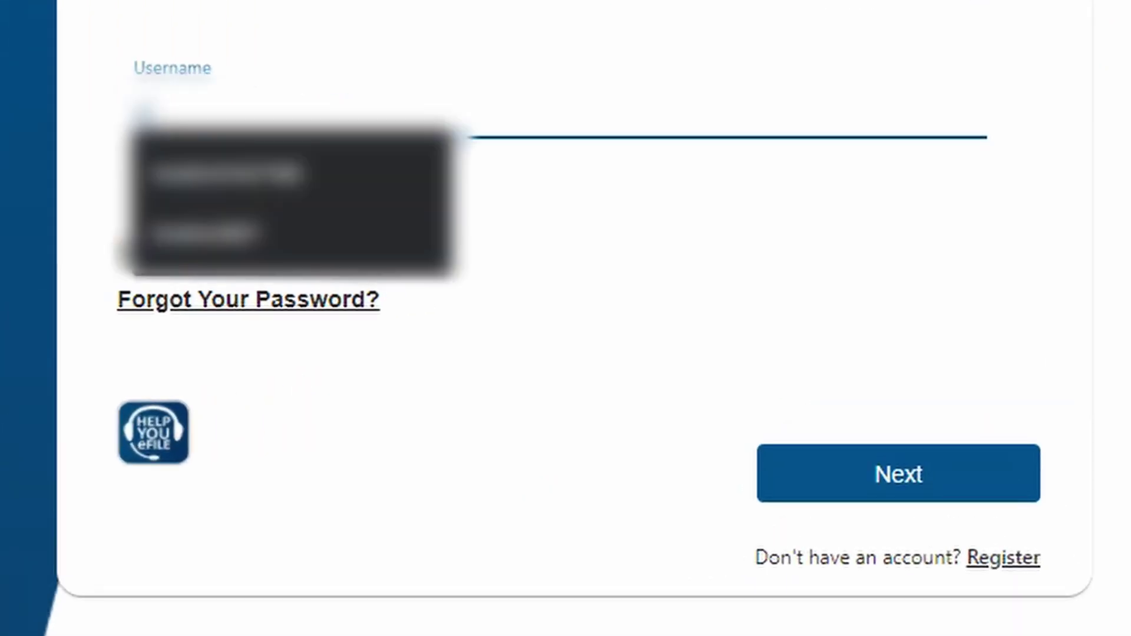
pyautogui.write('username')
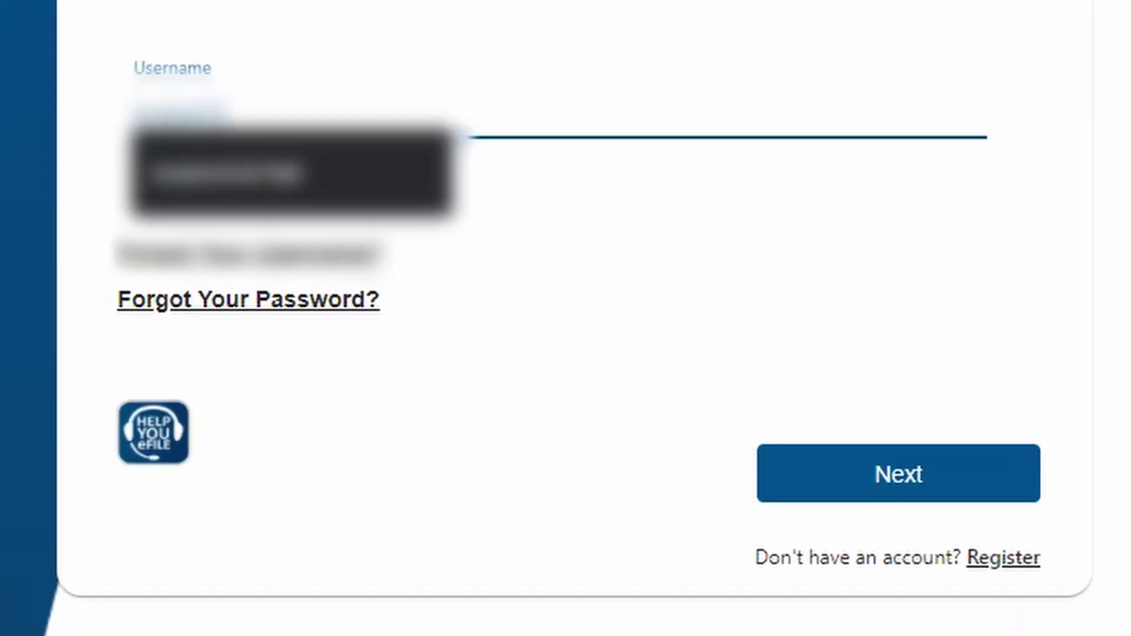
pyautogui.write('example')
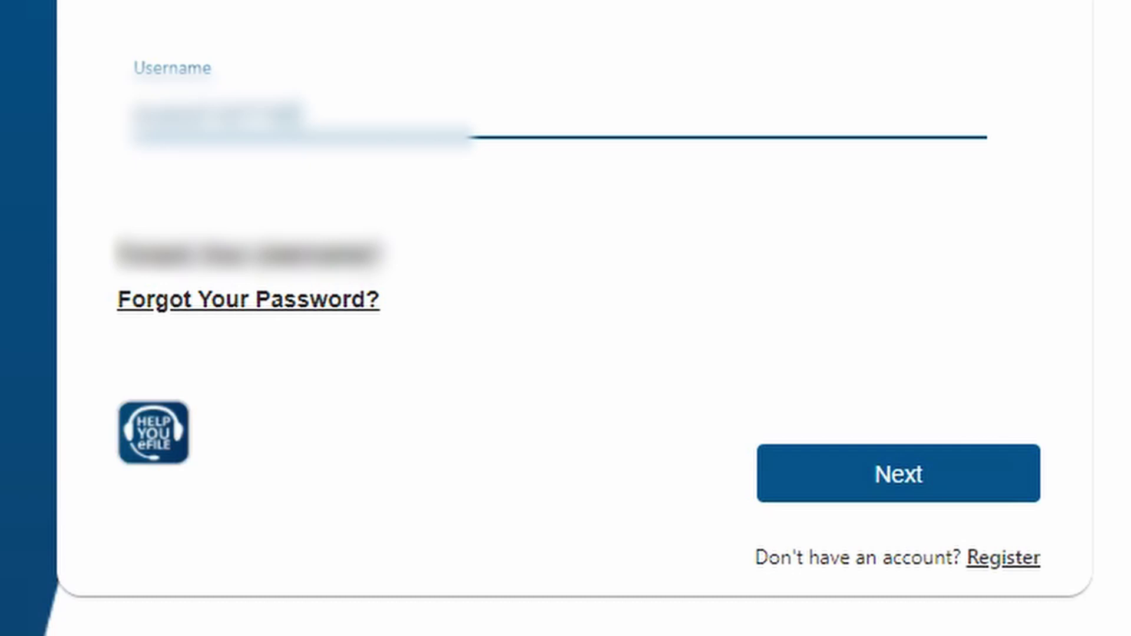
pyautogui.press('Return')
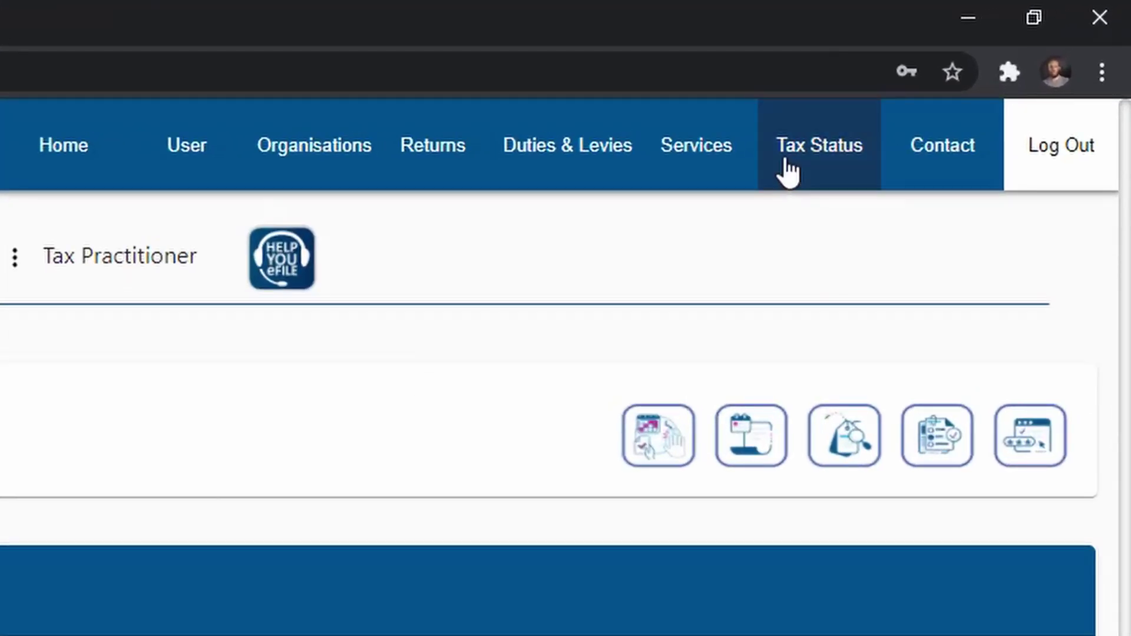
# Under Tax Status, activate the Tax Compliance Status service and open My Compliance Profile.
pyautogui.click(815, 152)
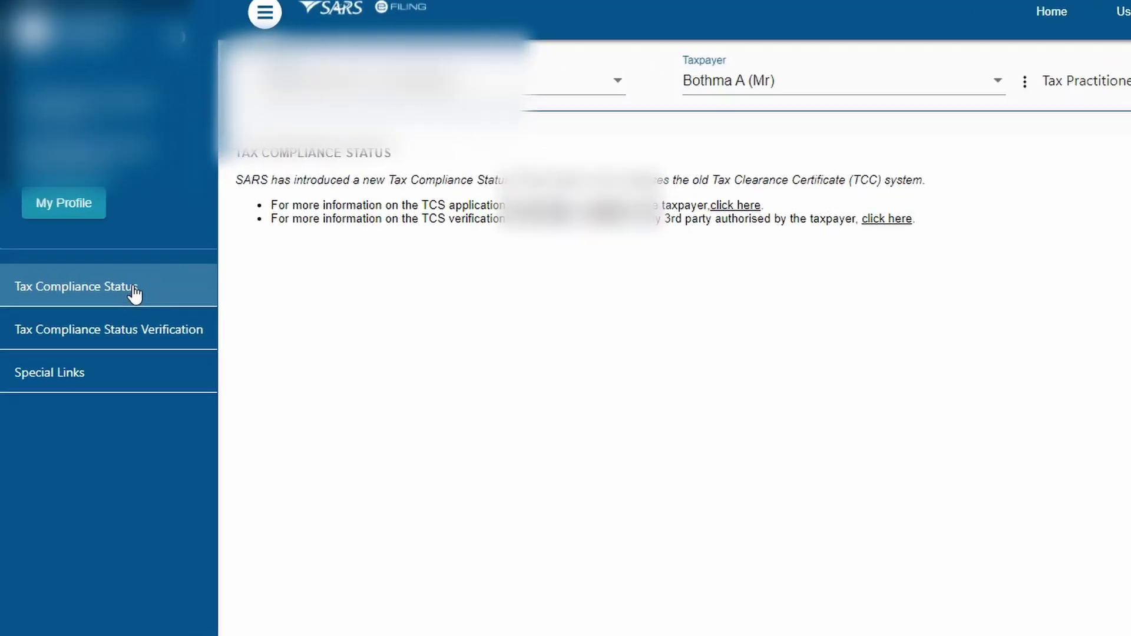
pyautogui.click(85, 293)
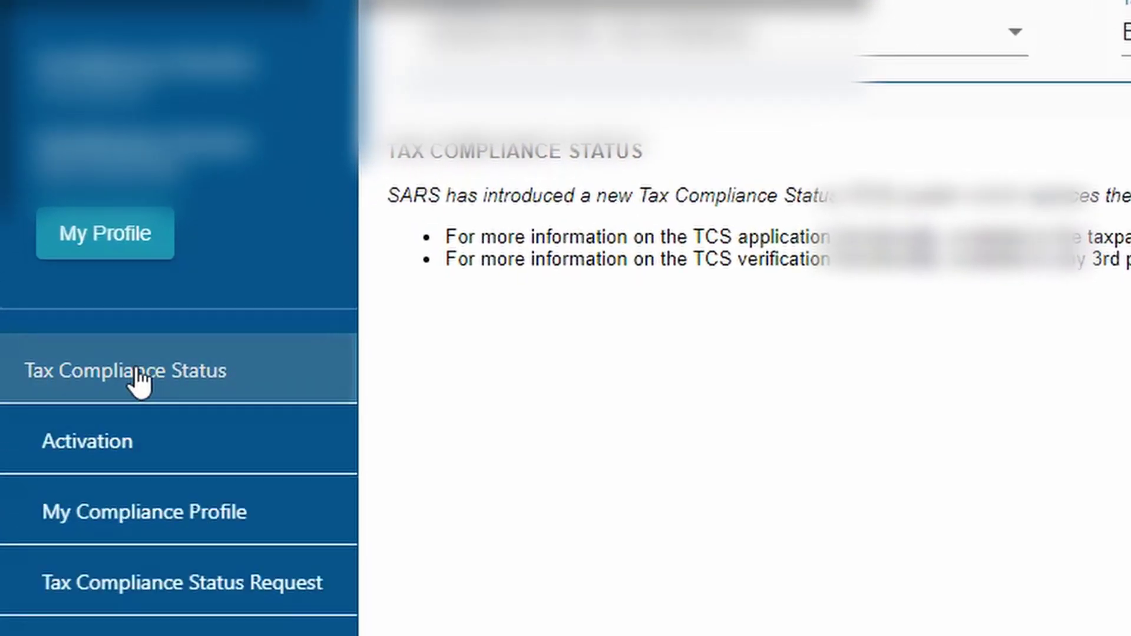
pyautogui.click(147, 458)
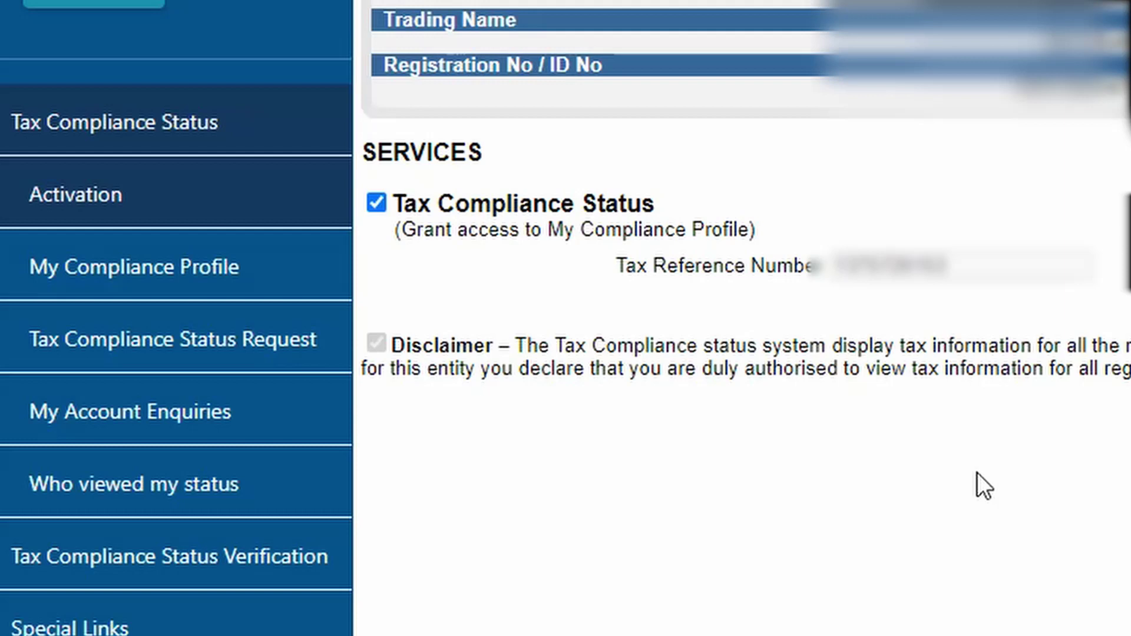
pyautogui.click(197, 268)
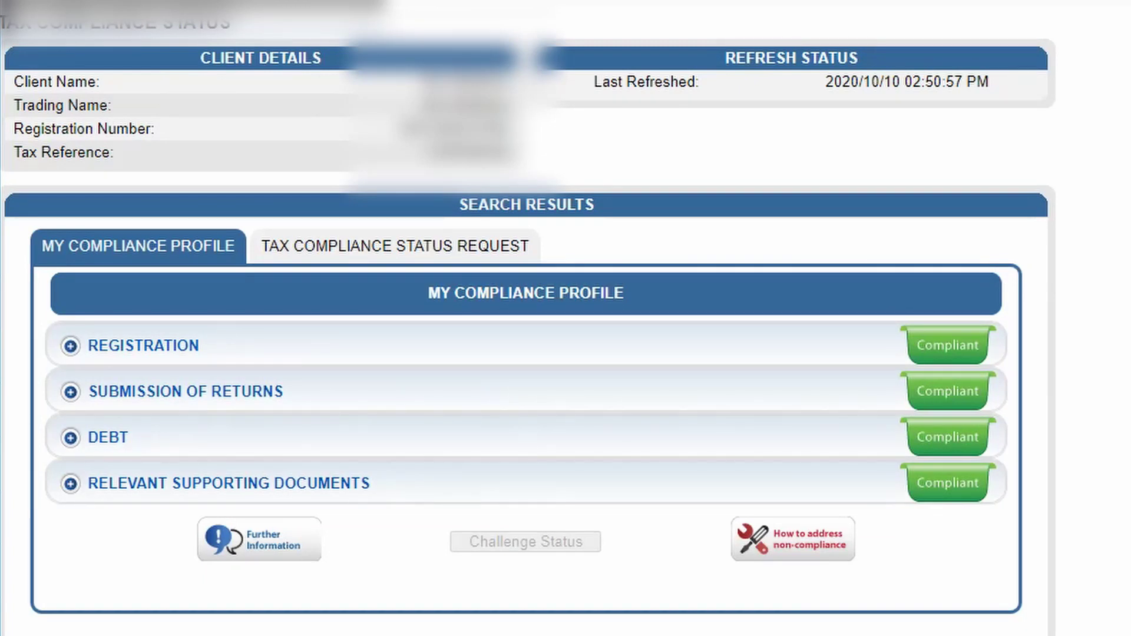
# Check the Income Tax details under Registration and Submission of Returns are Compliant.
pyautogui.click(576, 348)
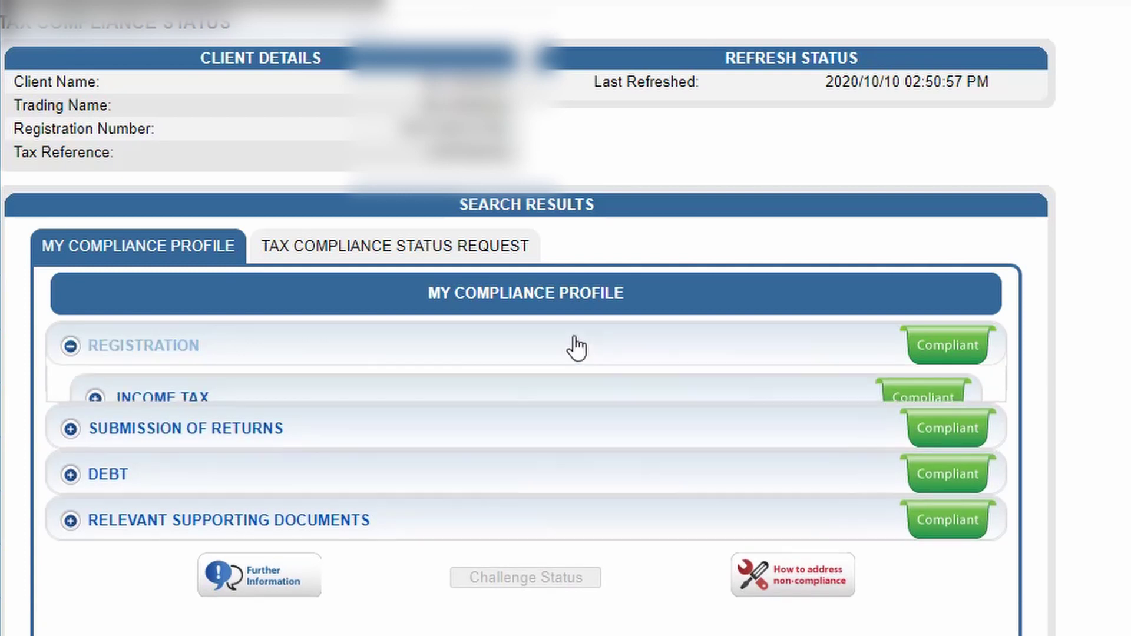
pyautogui.click(526, 404)
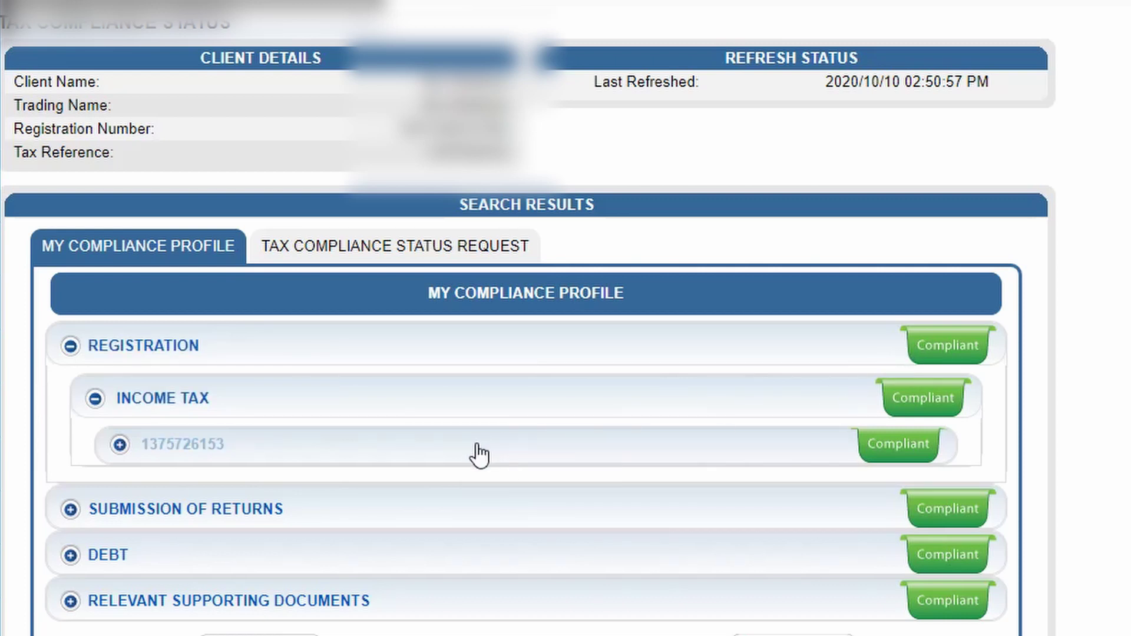
pyautogui.click(384, 416)
pyautogui.click(379, 361)
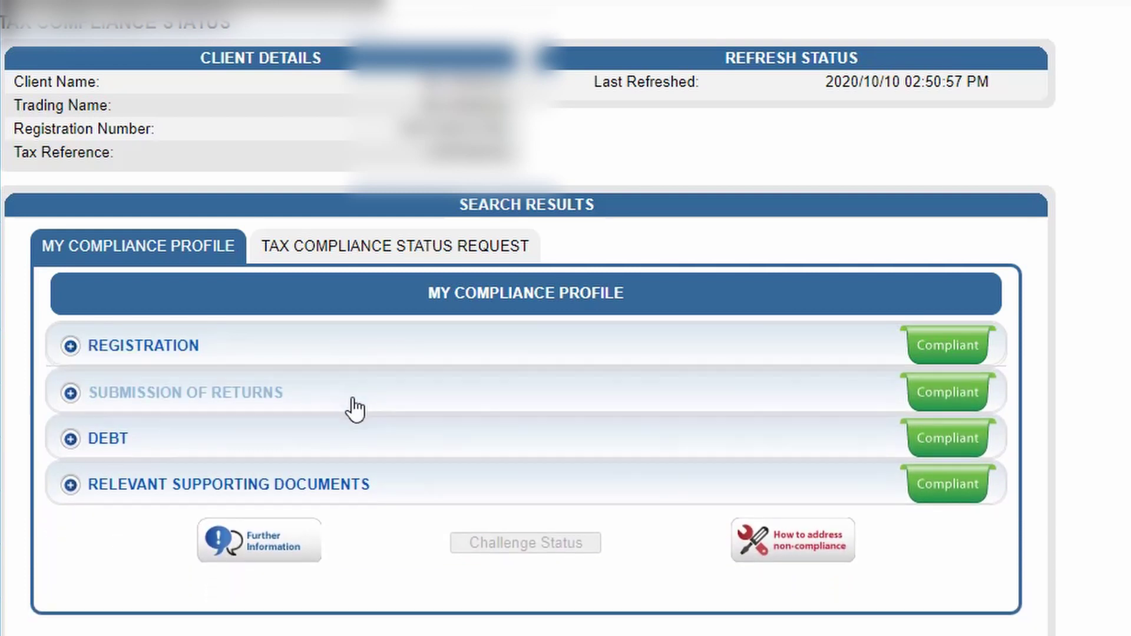
pyautogui.click(350, 410)
pyautogui.click(330, 453)
pyautogui.click(330, 498)
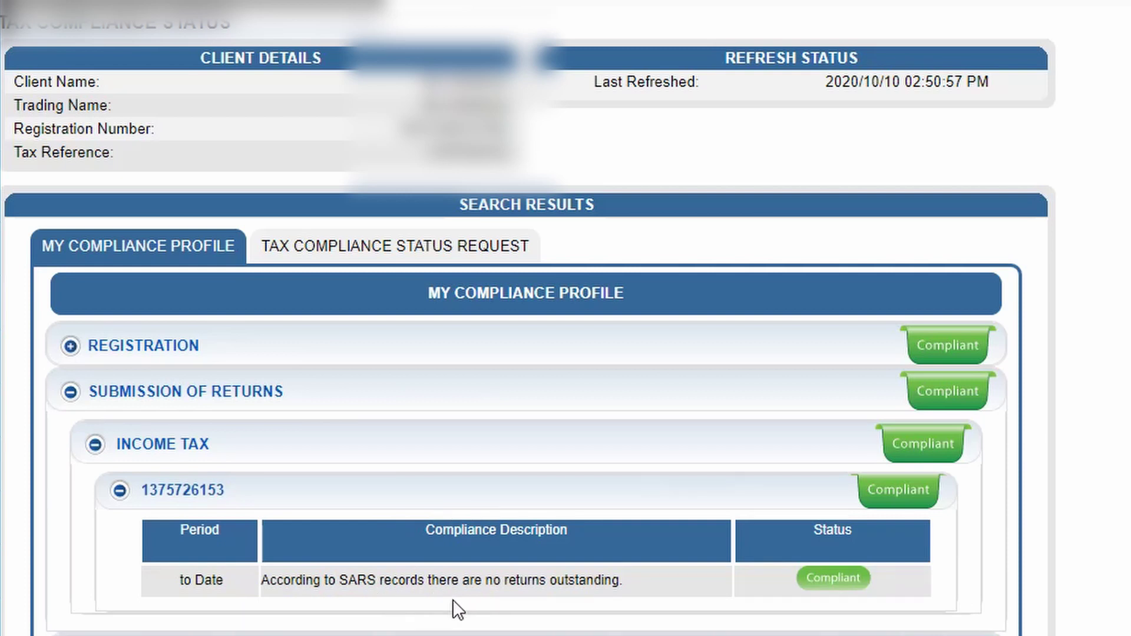
pyautogui.click(212, 499)
pyautogui.click(262, 409)
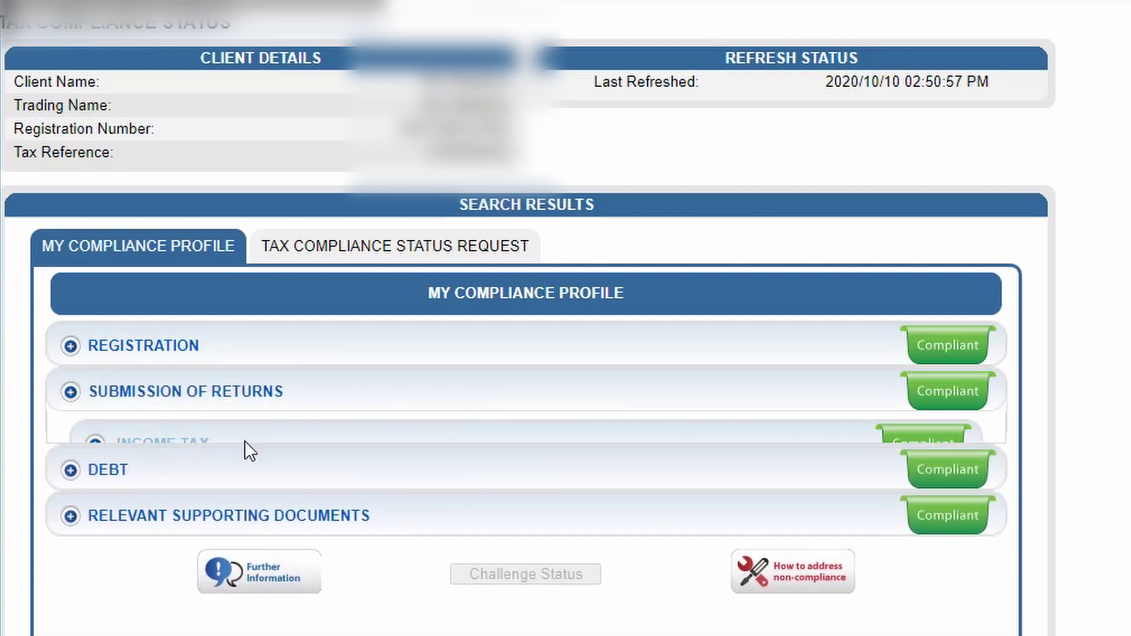
# Check the Debt and Relevant Supporting Documents sections are Compliant.
pyautogui.click(235, 453)
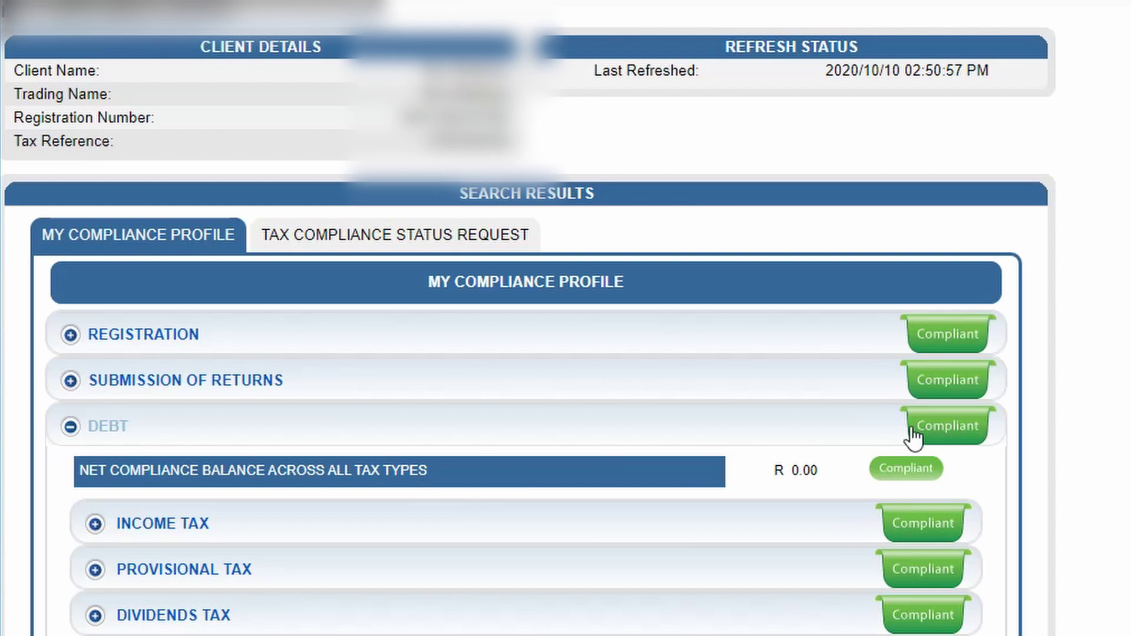
pyautogui.click(728, 439)
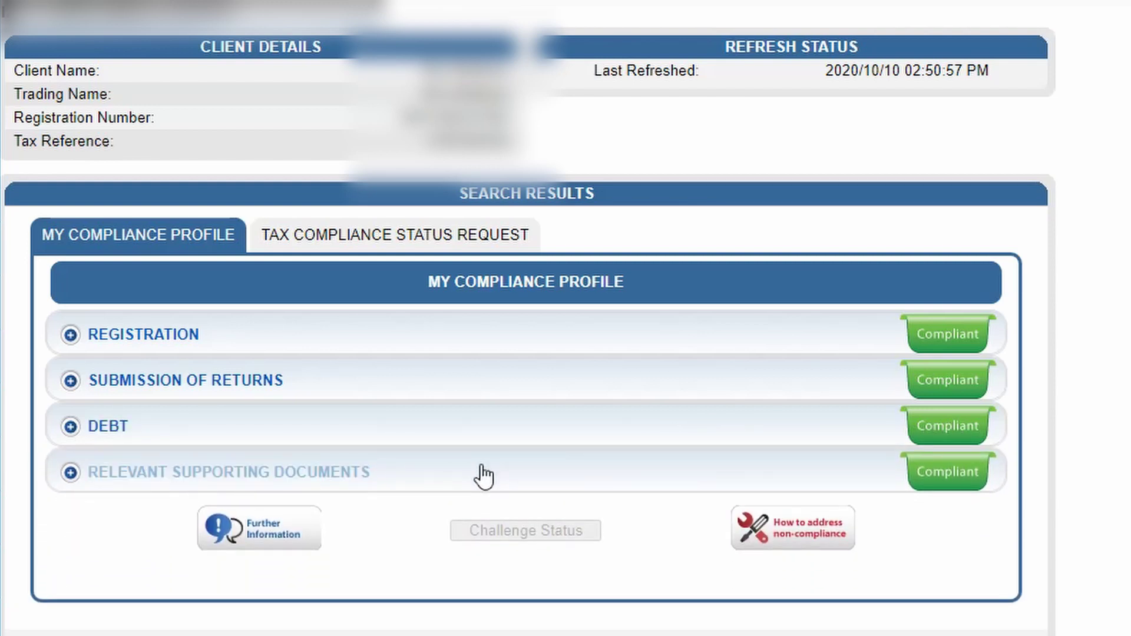
pyautogui.click(480, 472)
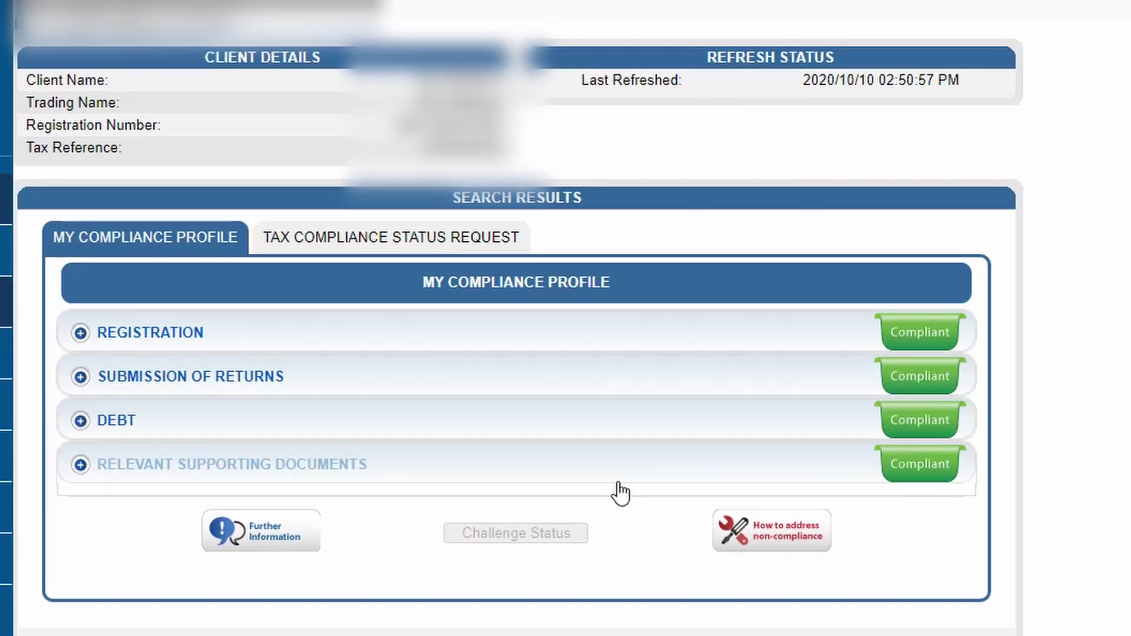
pyautogui.click(618, 474)
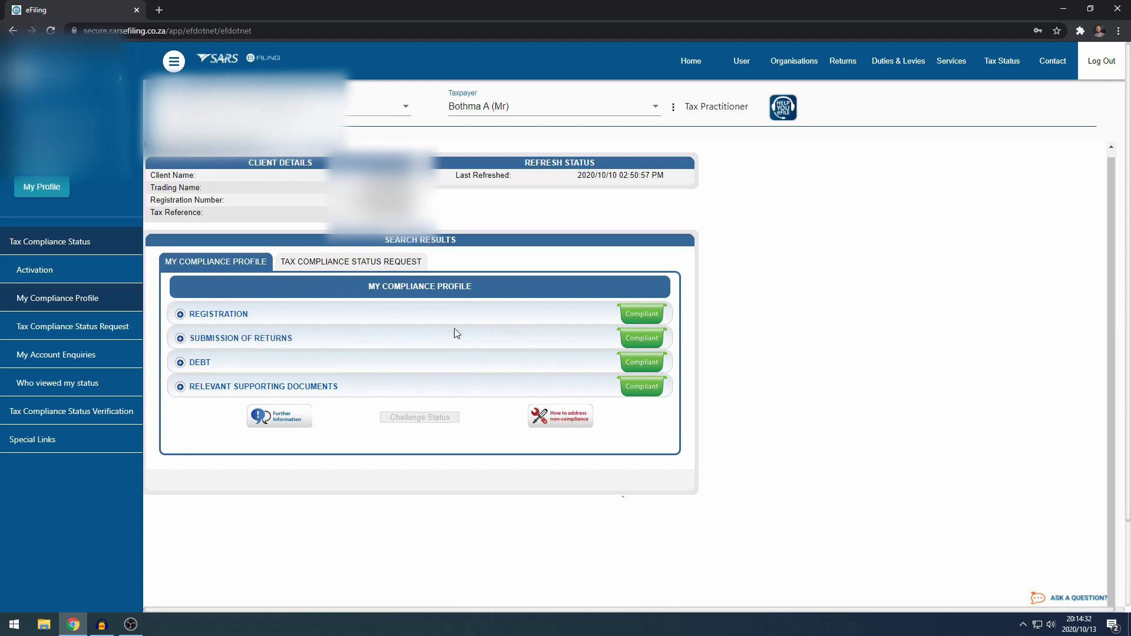
# Submit a Tax Compliance Status Request of type Good Standing.
pyautogui.click(339, 263)
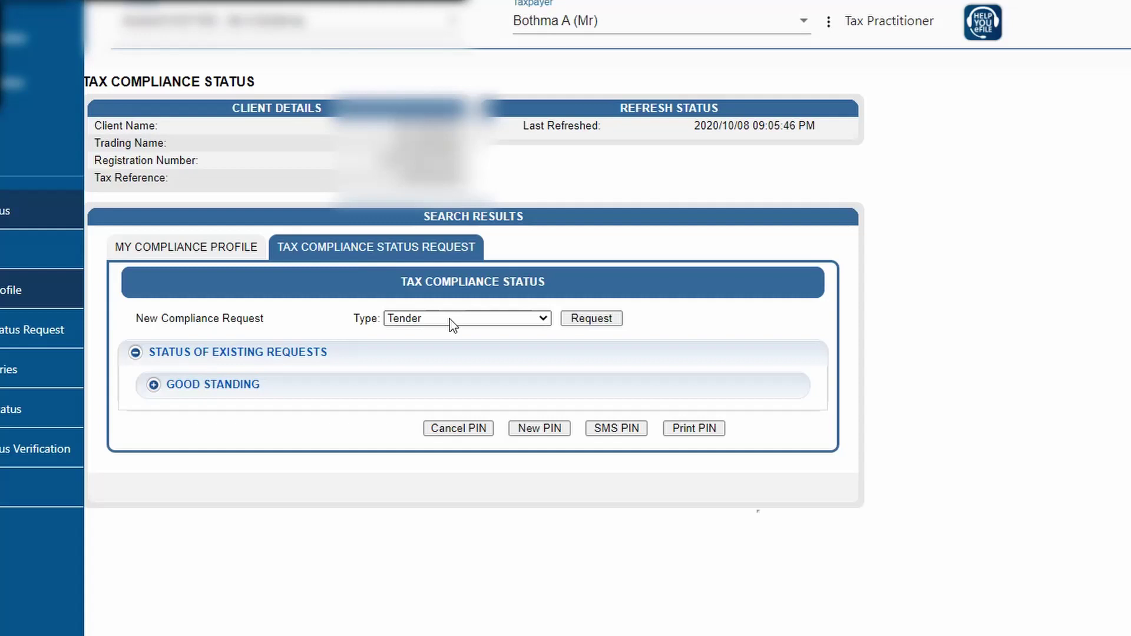
pyautogui.click(403, 312)
pyautogui.click(507, 361)
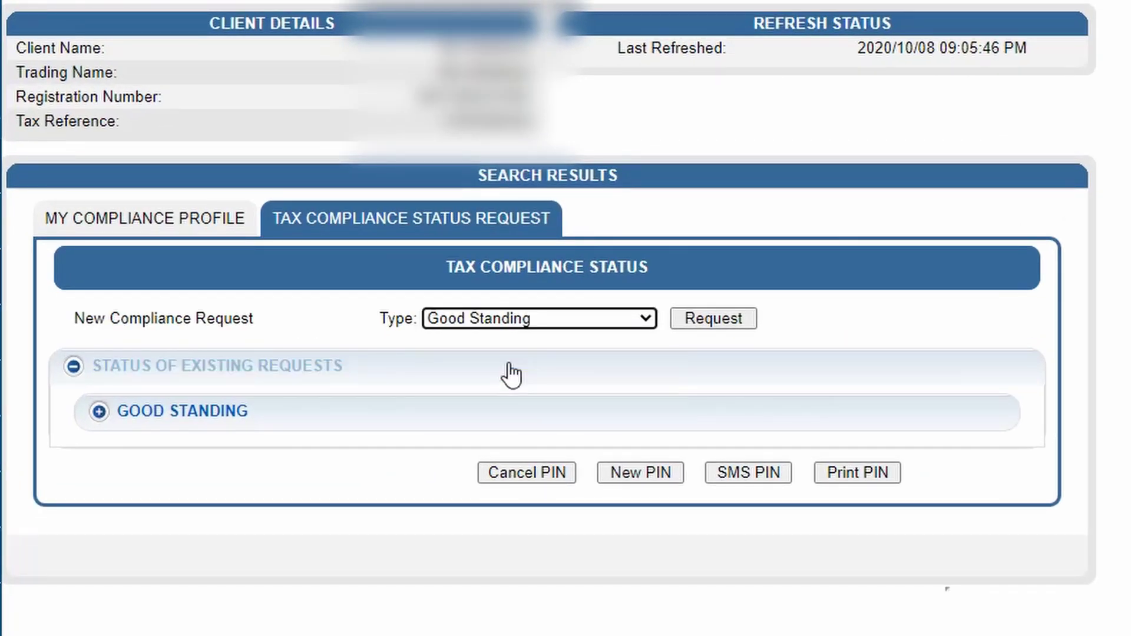
pyautogui.click(710, 318)
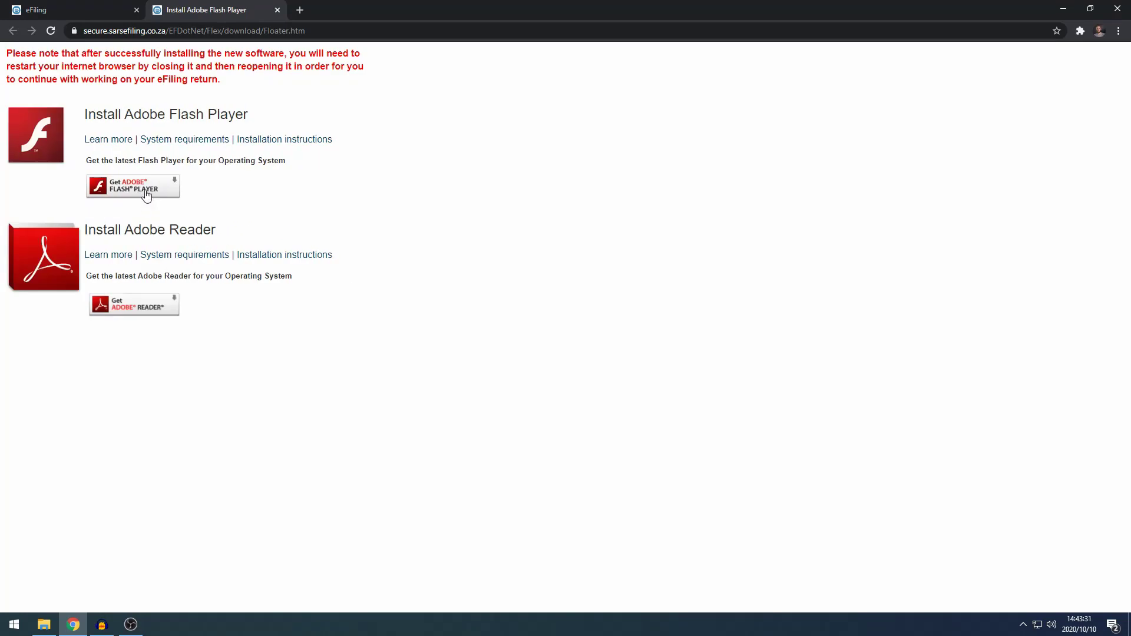
# Allow eFiling to run Flash, then close the Flash Player install tab.
pyautogui.click(146, 191)
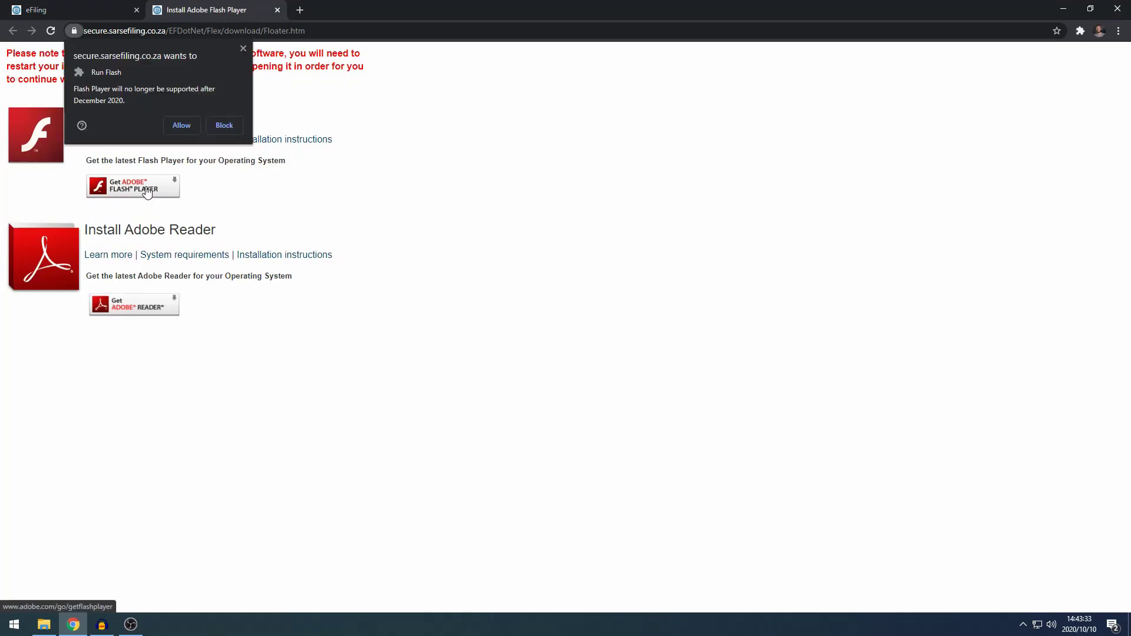
pyautogui.click(182, 126)
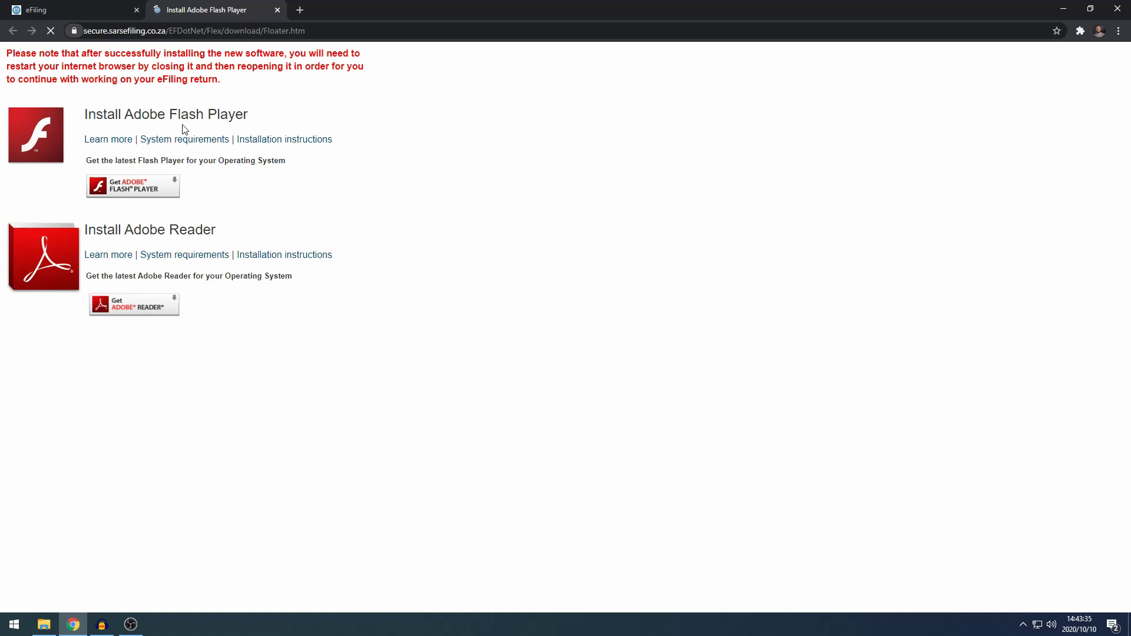
pyautogui.click(277, 10)
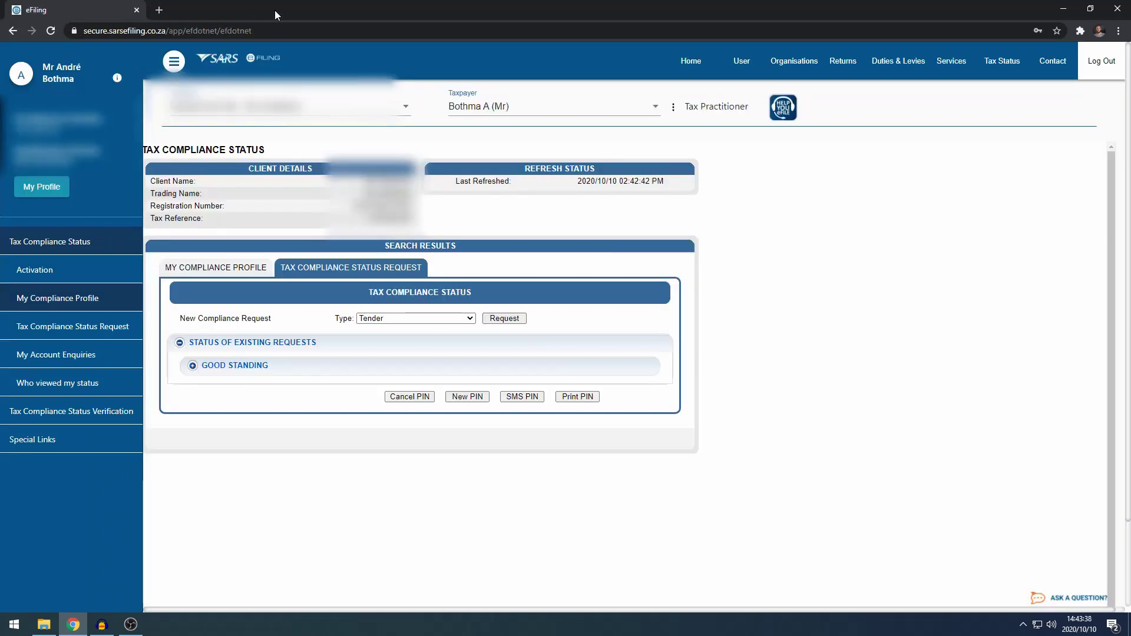
# Request Good Standing again to load the TCR01 form.
pyautogui.click(454, 323)
pyautogui.click(451, 335)
pyautogui.click(491, 324)
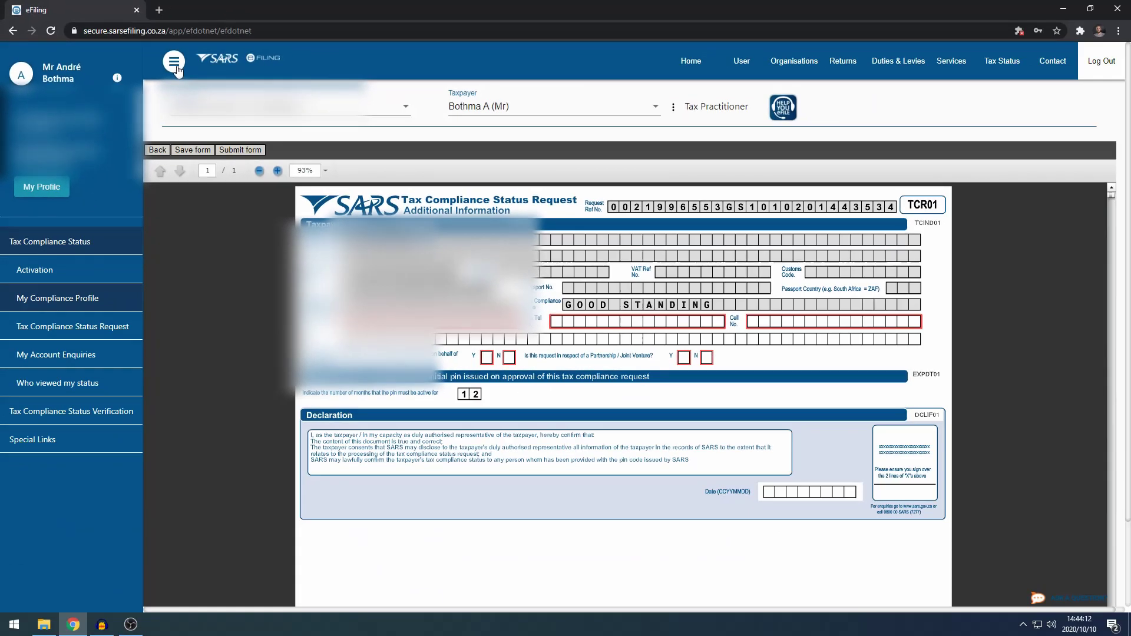
# Hide the side menu and widen the TCR01 form to full page width.
pyautogui.click(319, 113)
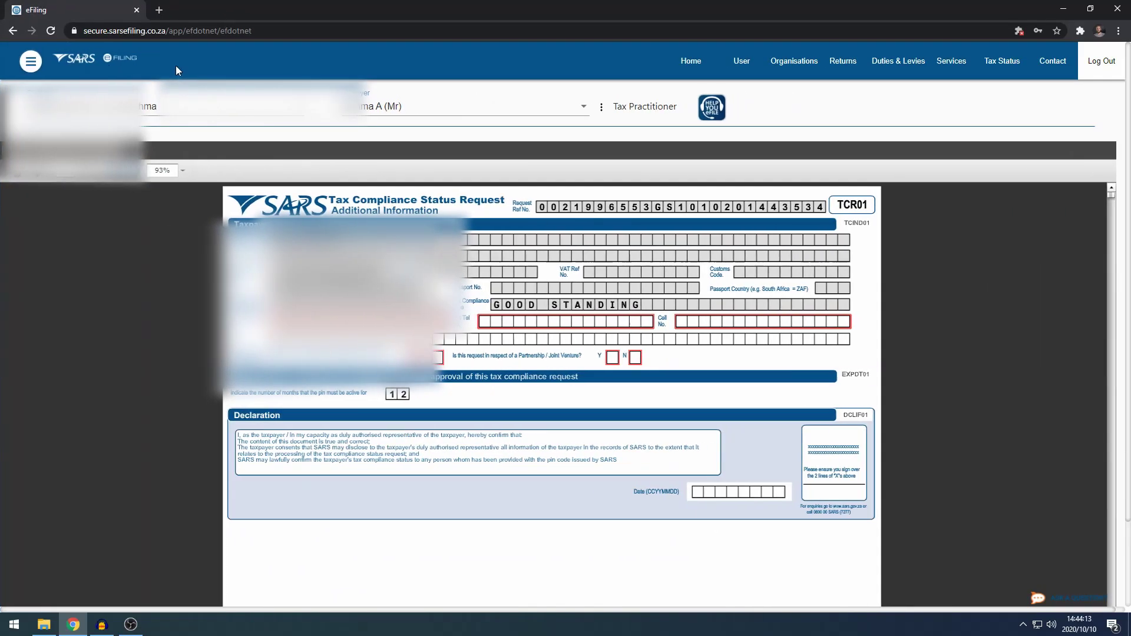
pyautogui.click(31, 61)
pyautogui.click(103, 83)
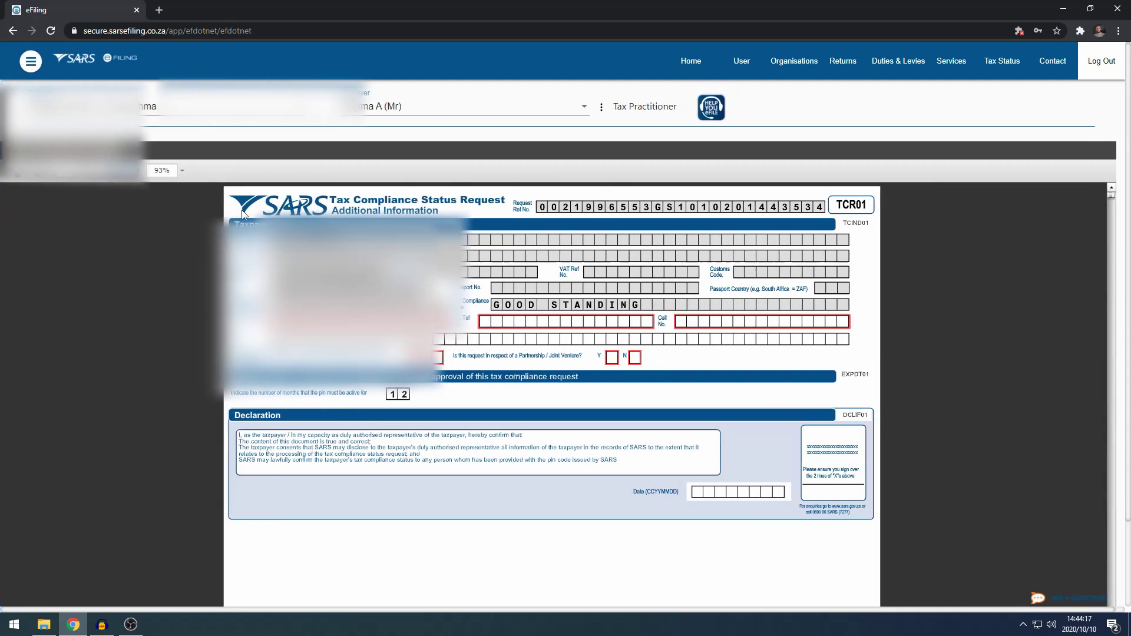
pyautogui.click(133, 178)
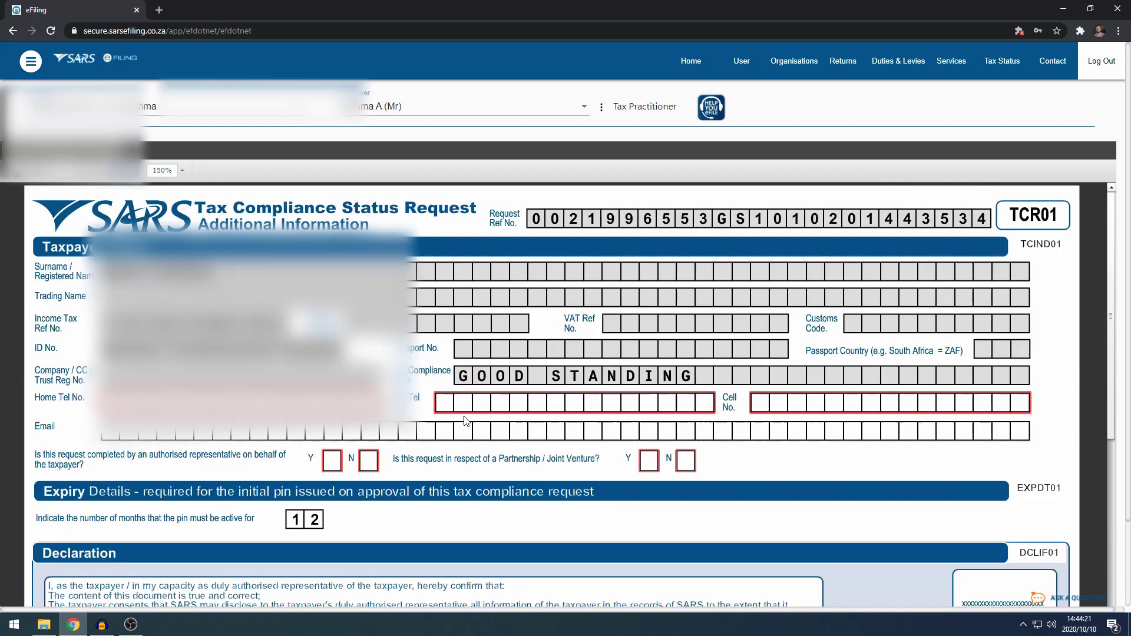
# Enter the taxpayer's cell number in the Cell No. field.
pyautogui.click(468, 407)
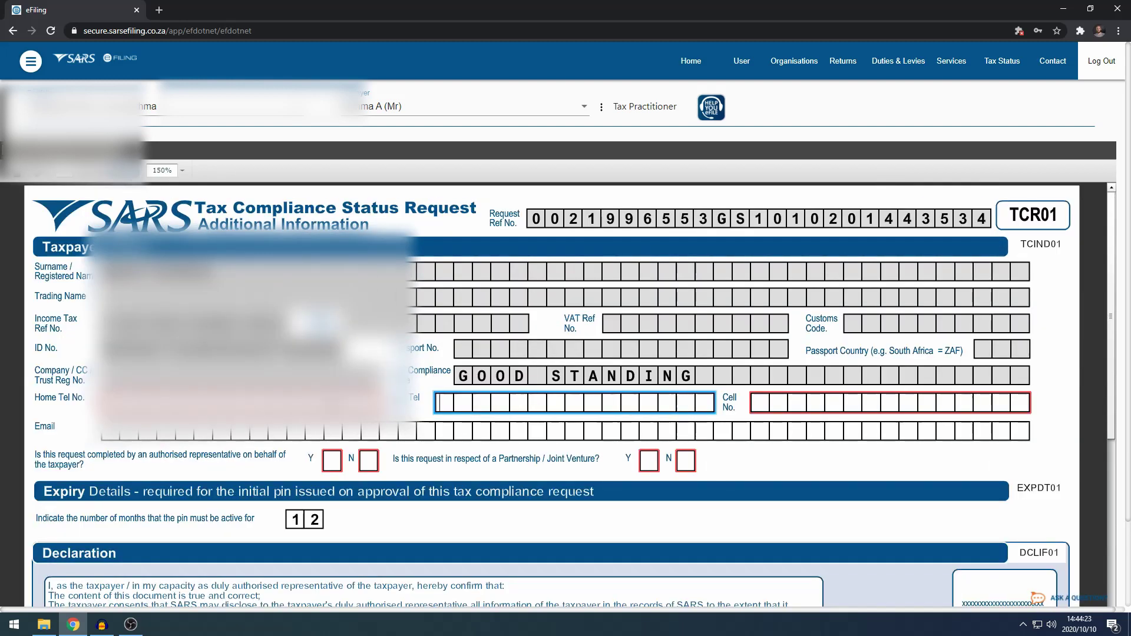
pyautogui.click(773, 404)
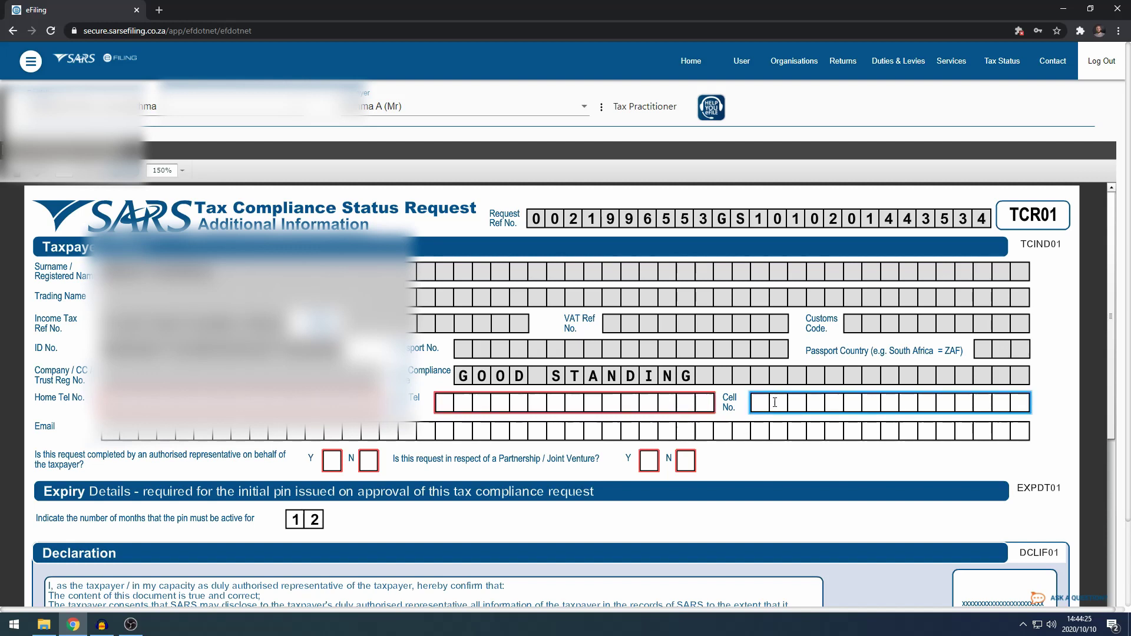
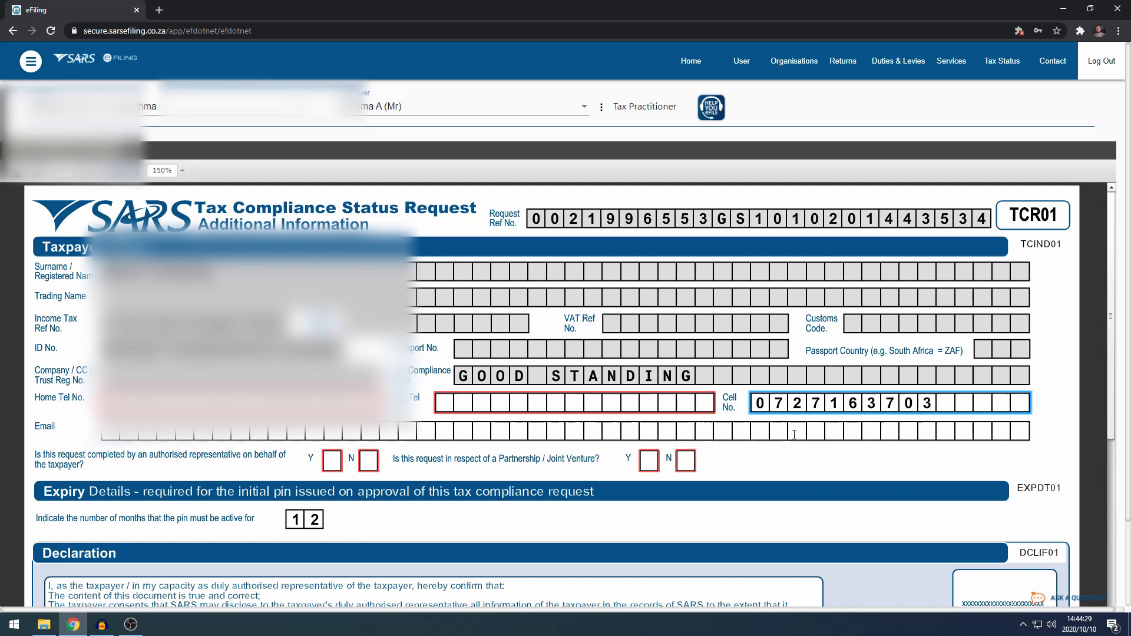
pyautogui.click(760, 465)
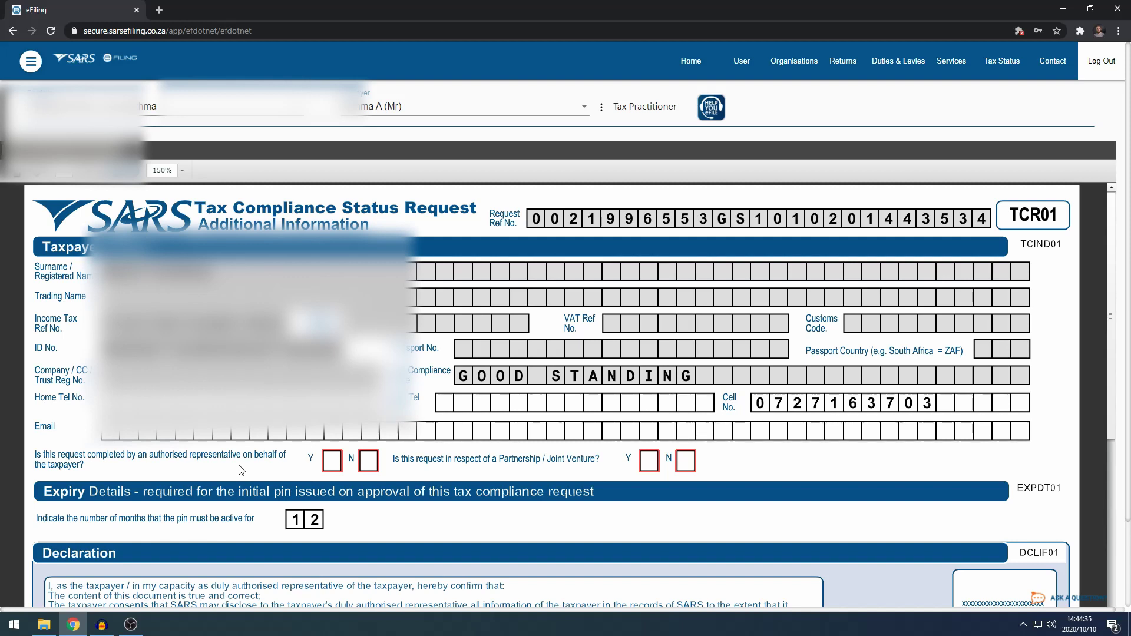
# Answer No to the authorised-representative and partnership/joint-venture questions.
pyautogui.click(369, 461)
pyautogui.click(686, 461)
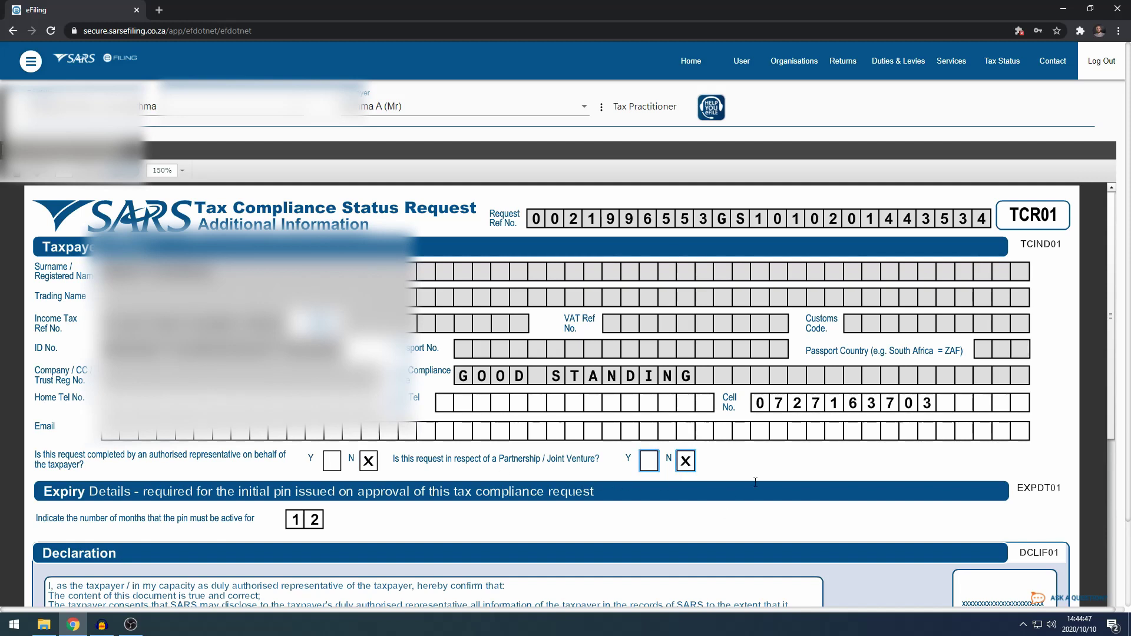
pyautogui.scroll(-2, 553, 433)
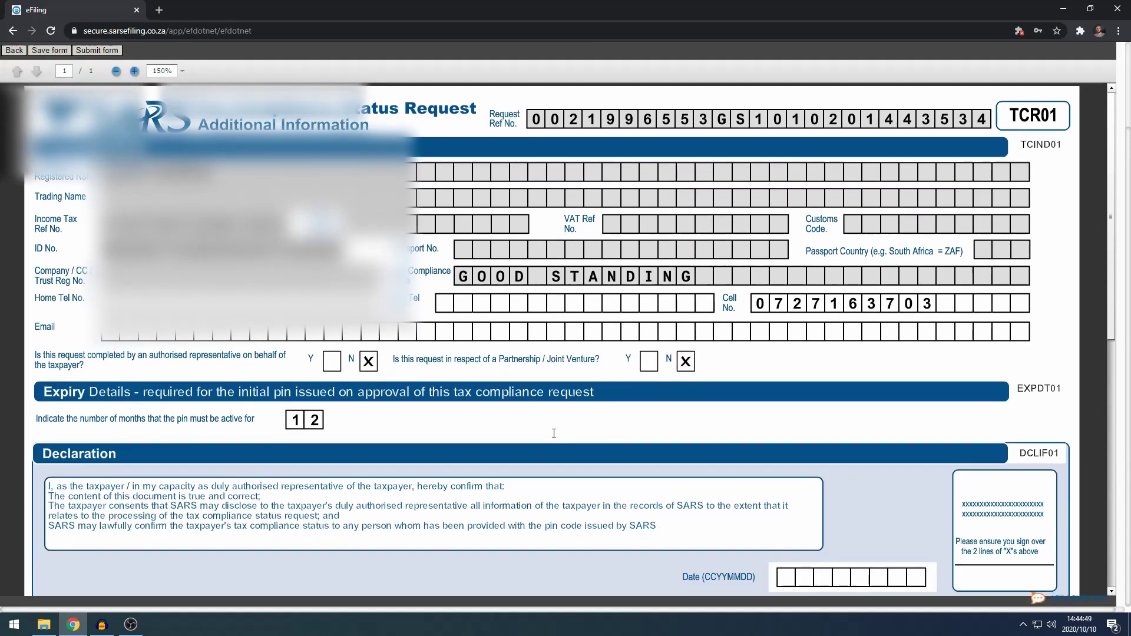
pyautogui.scroll(2, 554, 433)
pyautogui.scroll(-2, 554, 433)
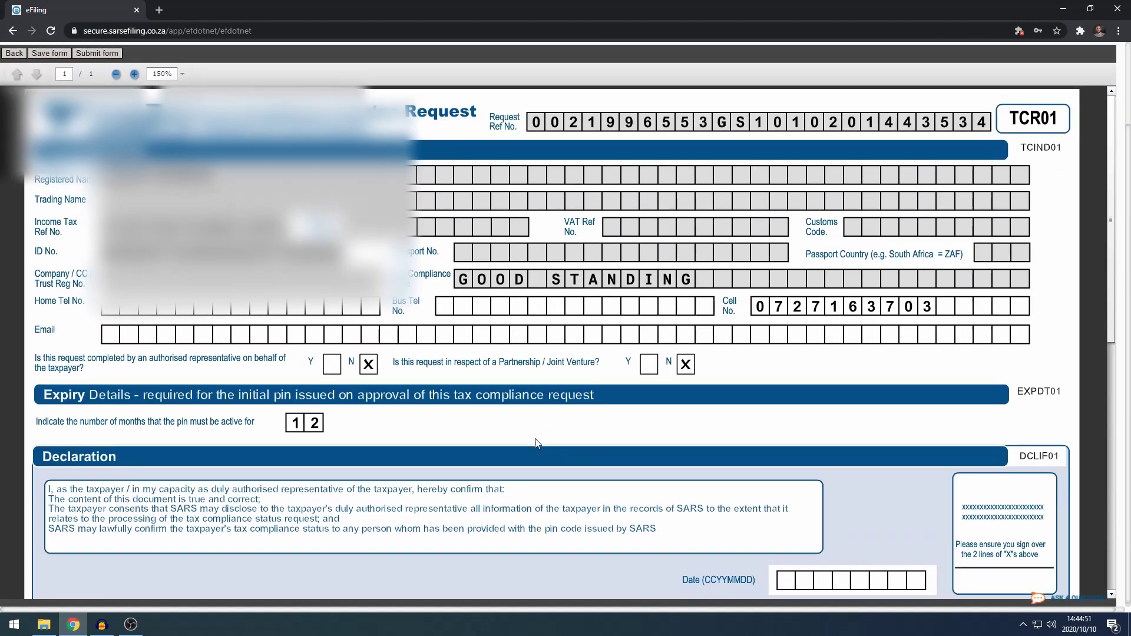
pyautogui.scroll(2, 553, 434)
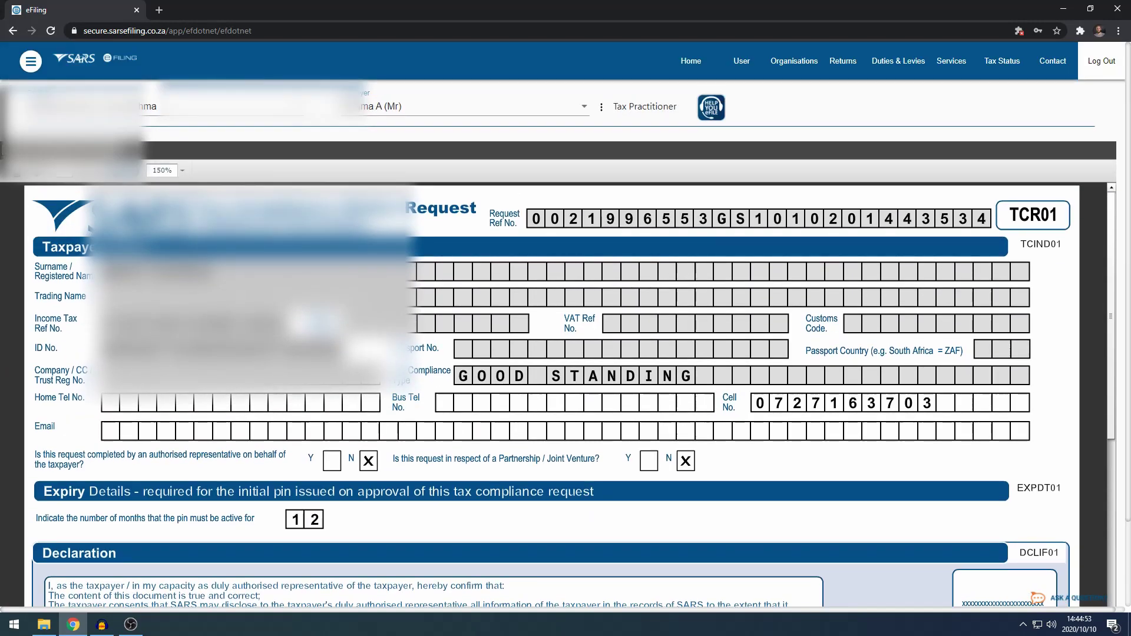
# Submit the form, then download the PIN letter for the 2020/10/10 Good Standing request.
pyautogui.click(16, 171)
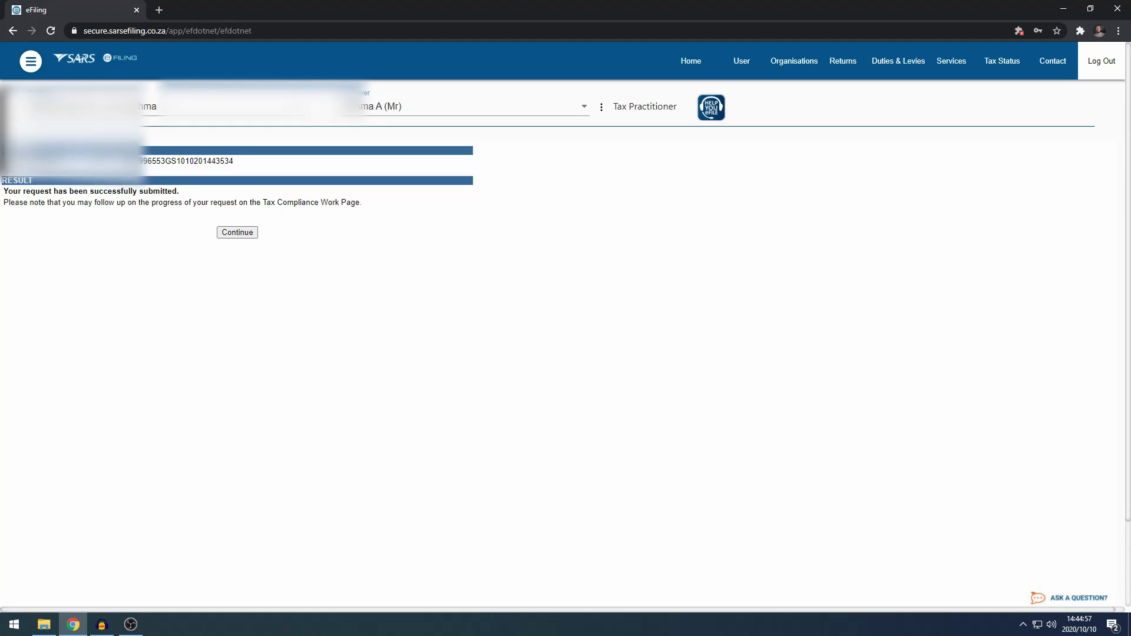
pyautogui.click(236, 233)
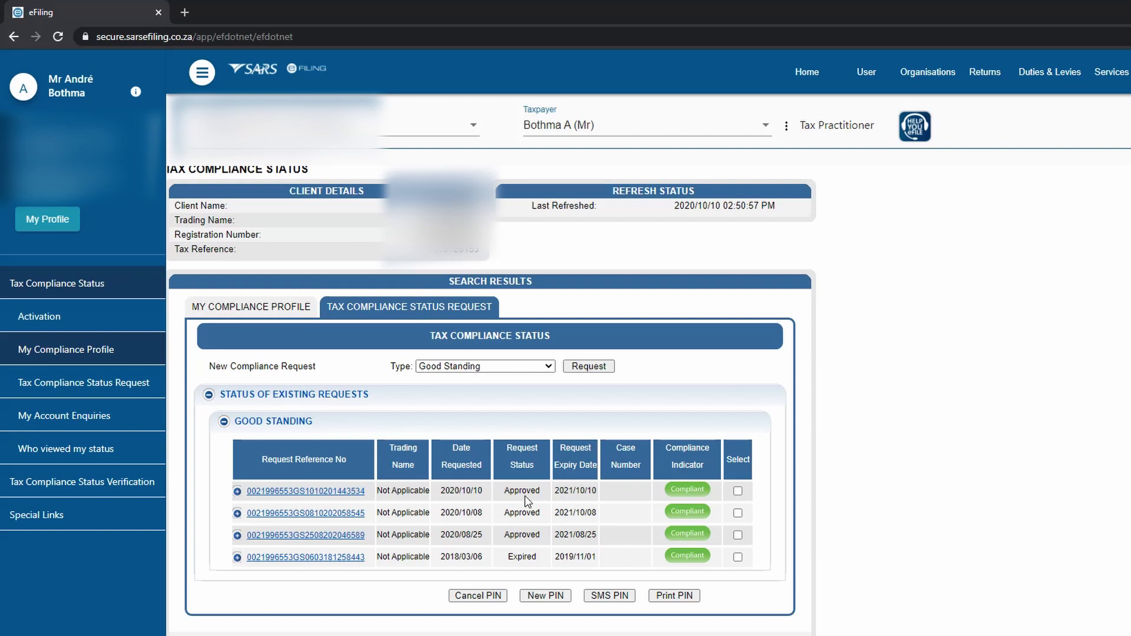
pyautogui.click(738, 490)
pyautogui.click(674, 595)
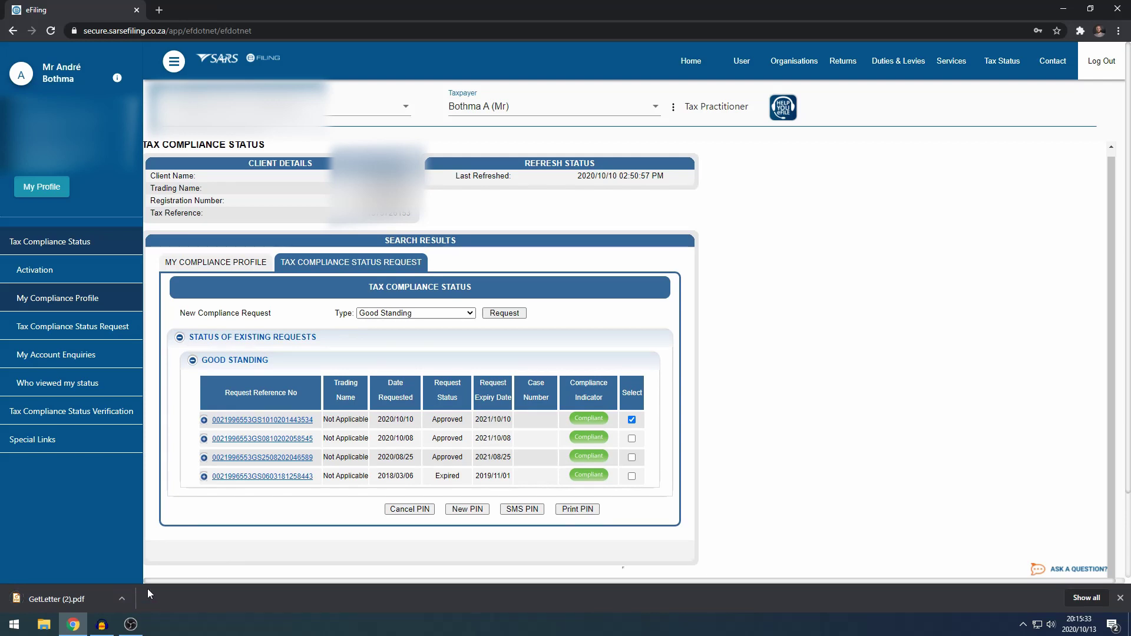
# Open GetLetter (2).pdf in Foxit Reader at 150% and read the PIN Issued notice.
pyautogui.click(93, 600)
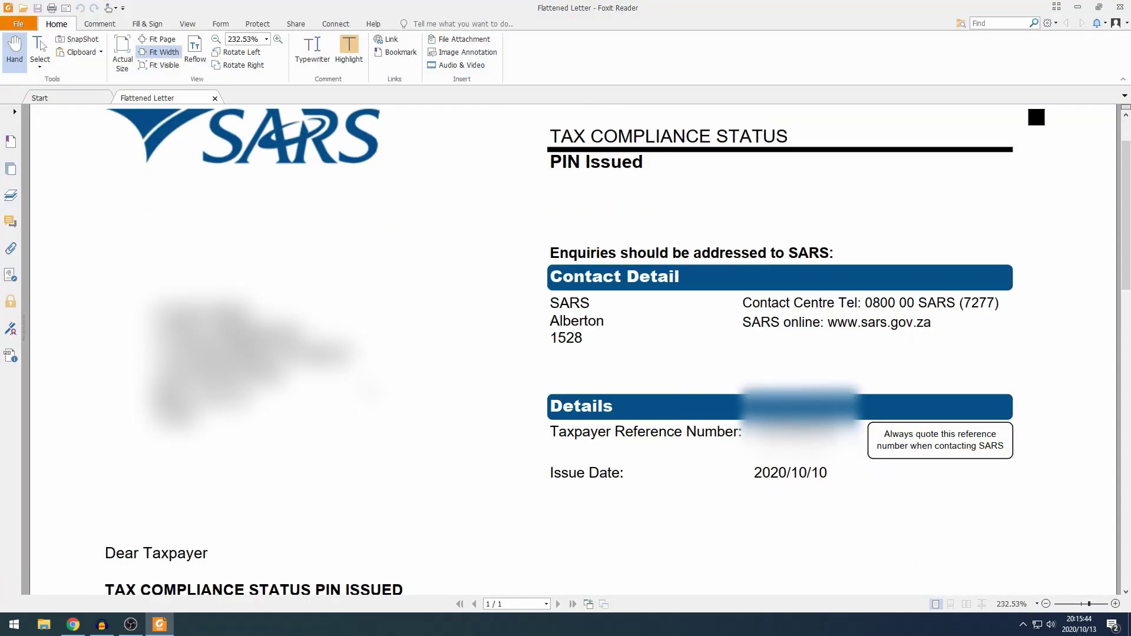
pyautogui.hotkey('ctrl', '-')
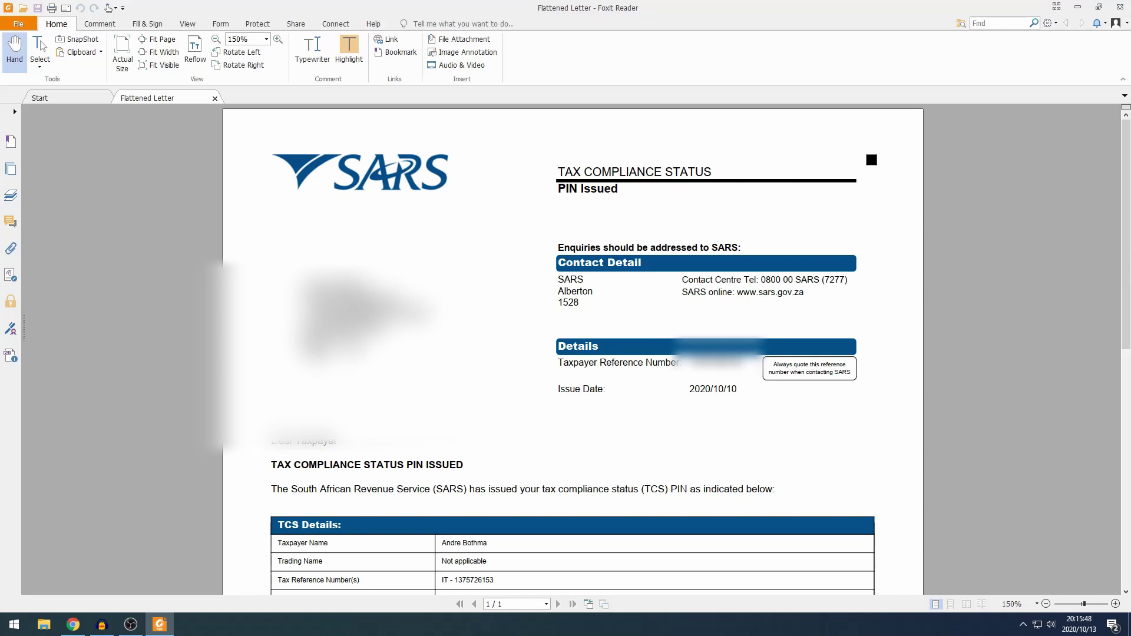
pyautogui.scroll(-2, 624, 338)
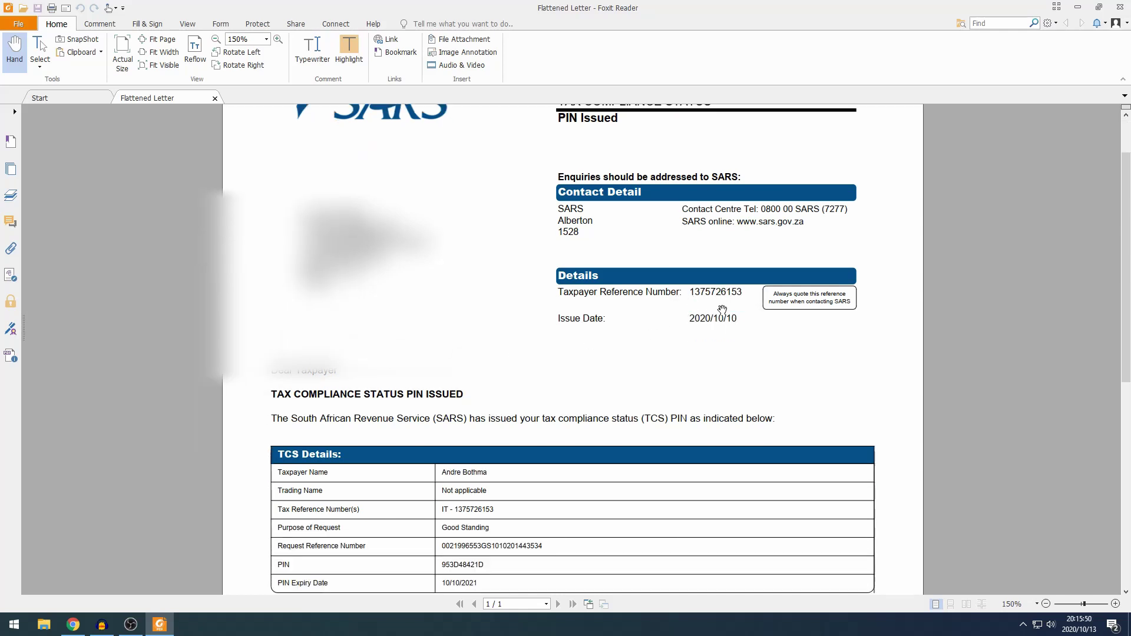
pyautogui.scroll(-4, 705, 309)
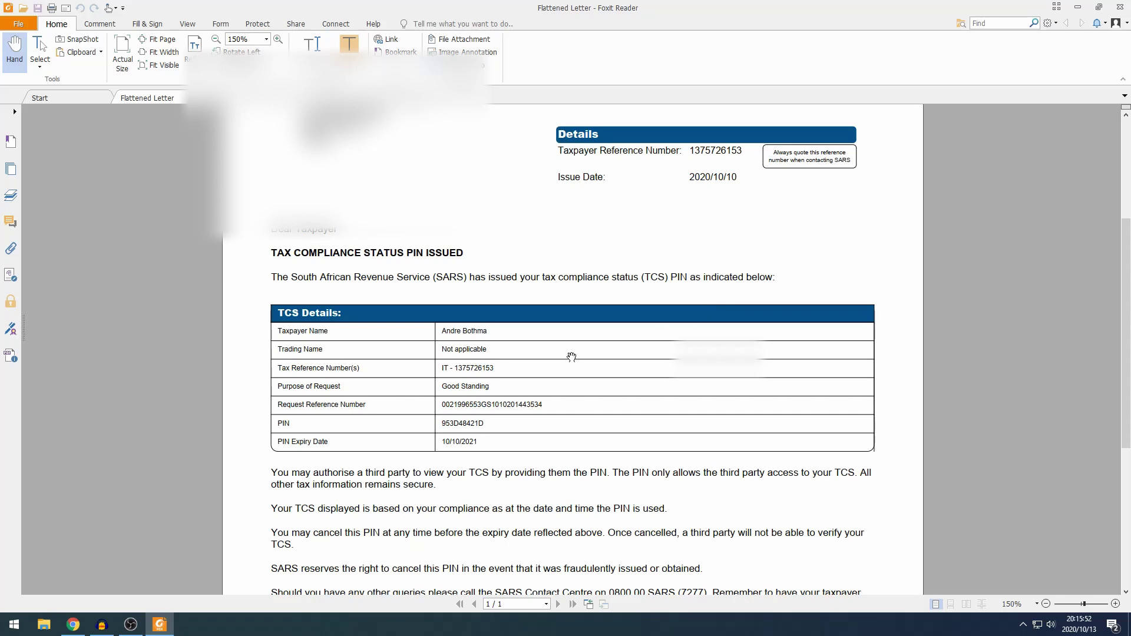
pyautogui.scroll(-2, 468, 449)
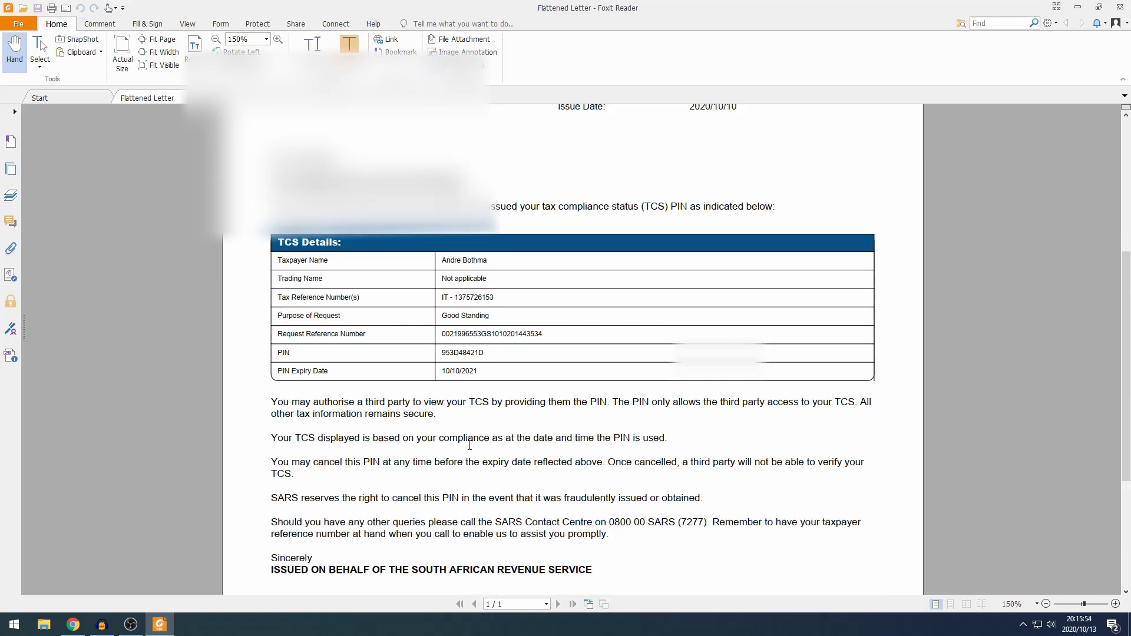
pyautogui.scroll(-3, 469, 446)
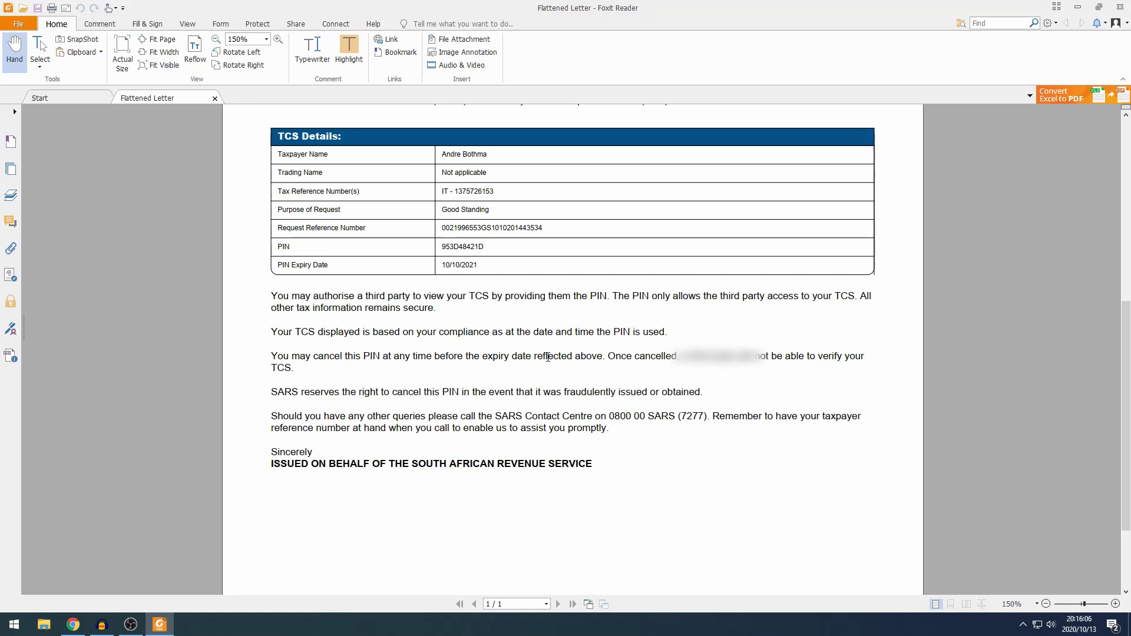
pyautogui.scroll(8, 548, 357)
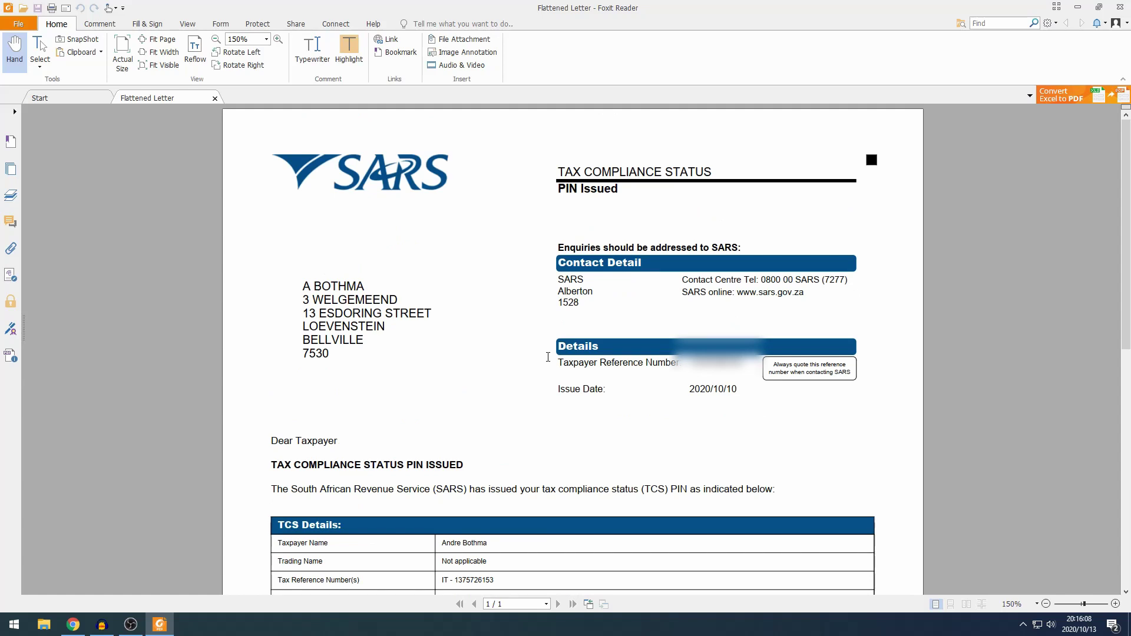